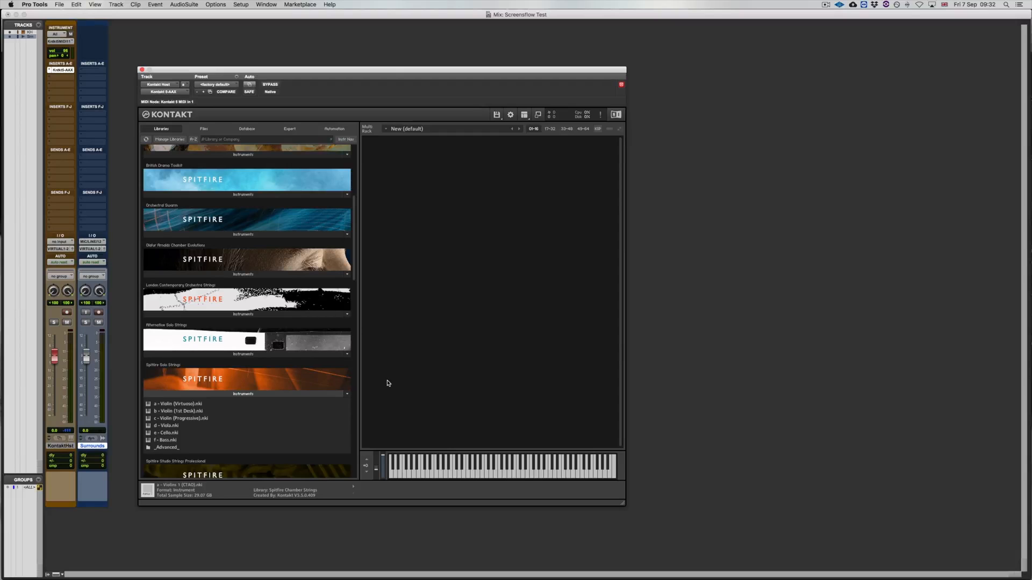
# Step: Show Kontakt's output section and add 7 output channels with 2 channels each
pyautogui.click(524, 117)
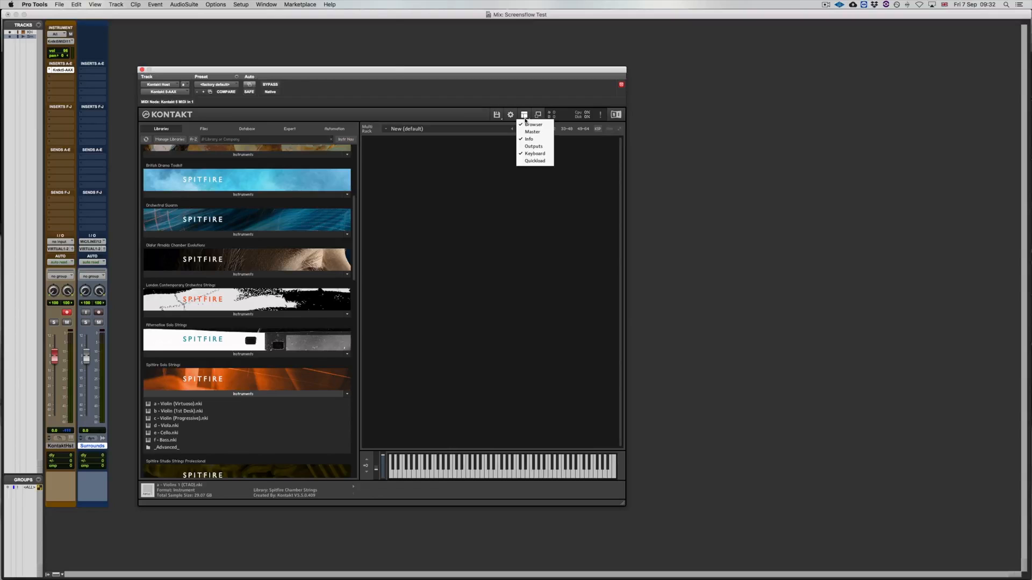
pyautogui.click(537, 146)
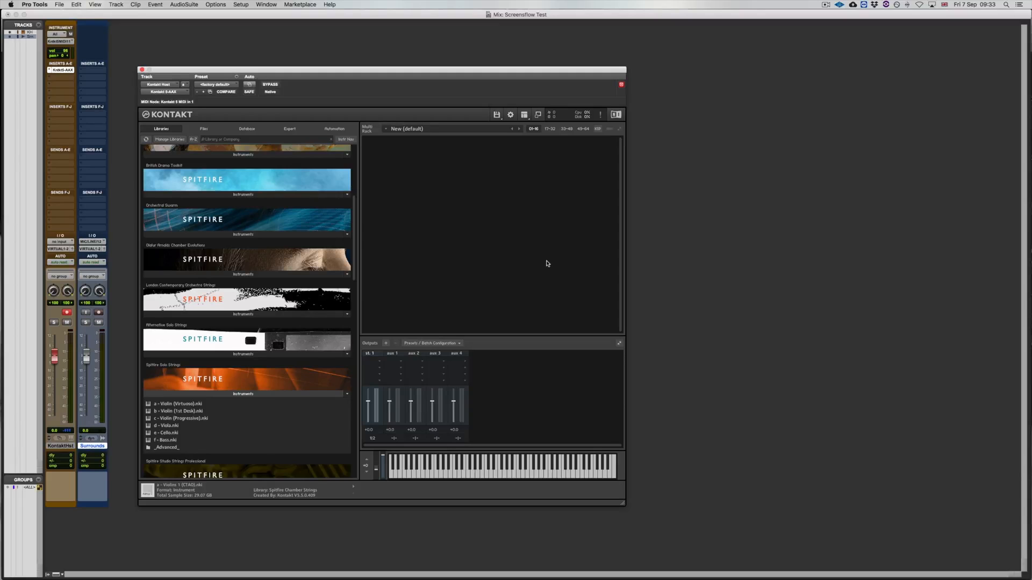
pyautogui.click(386, 344)
pyautogui.moveTo(573, 263); pyautogui.dragTo(575, 260)
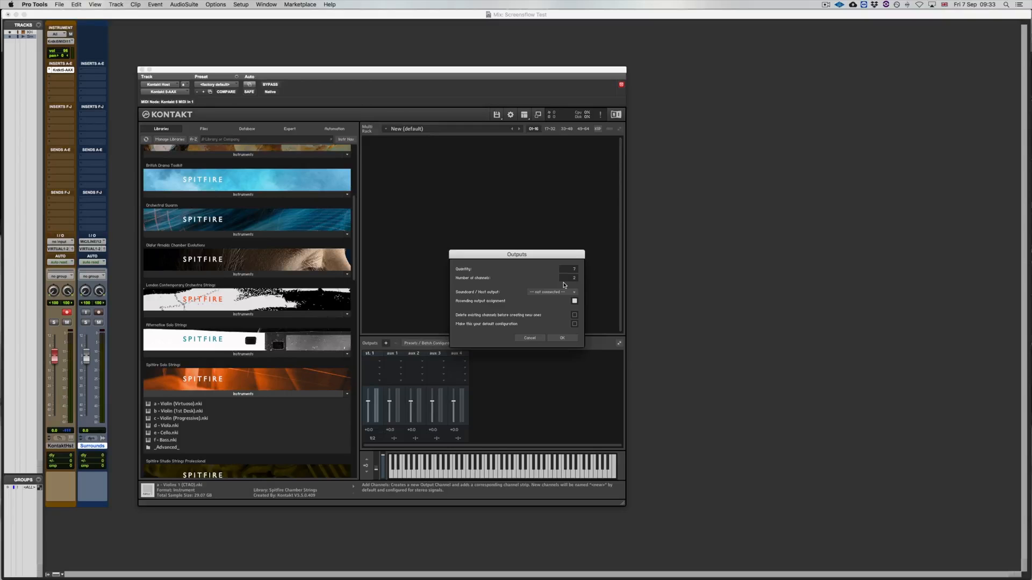
pyautogui.click(562, 338)
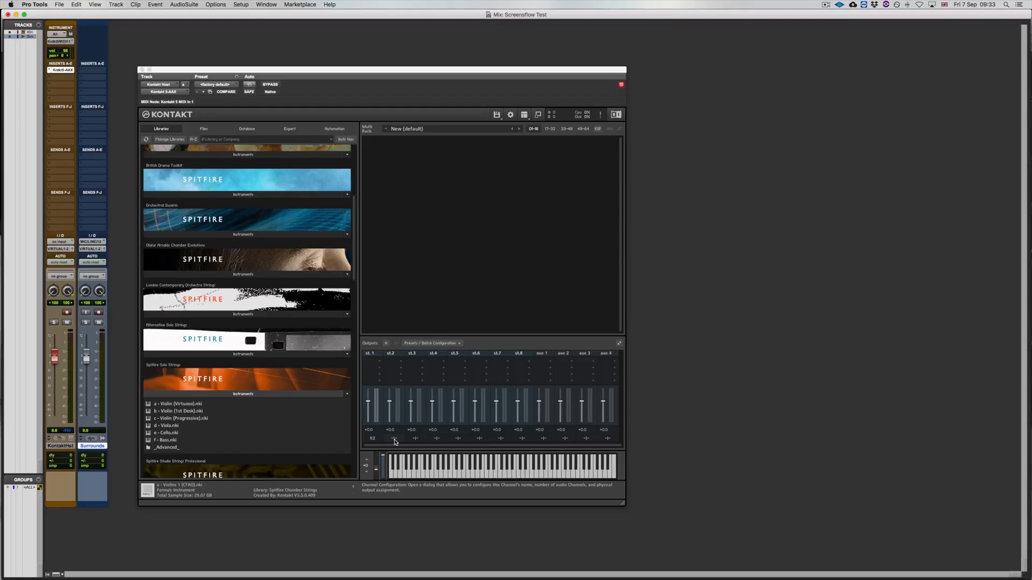
# Step: Assign the physical outputs of the st.2 output channel to aux 1 [1] and aux 1 [2]
pyautogui.click(394, 439)
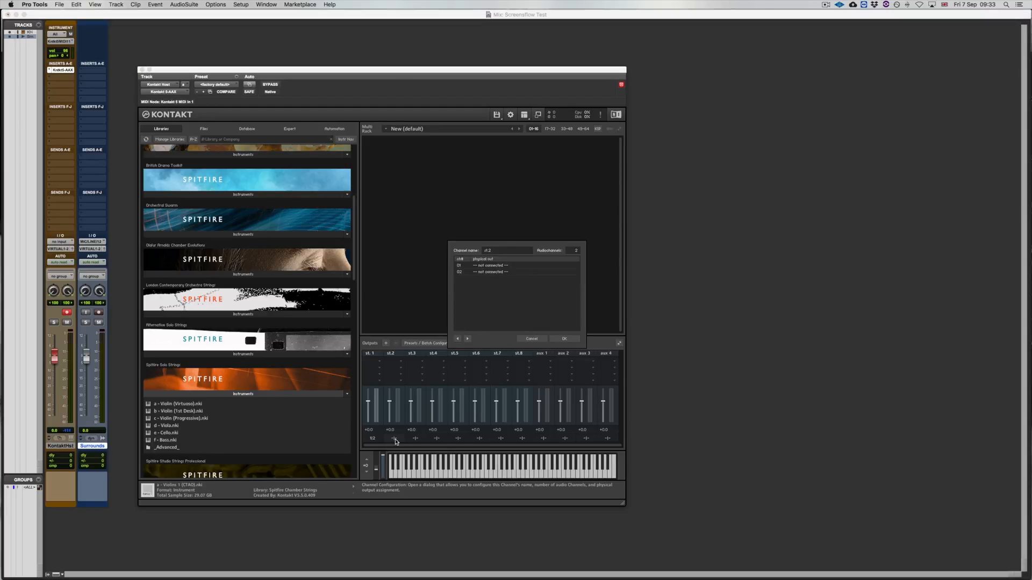
pyautogui.click(499, 267)
pyautogui.click(526, 266)
pyautogui.click(505, 275)
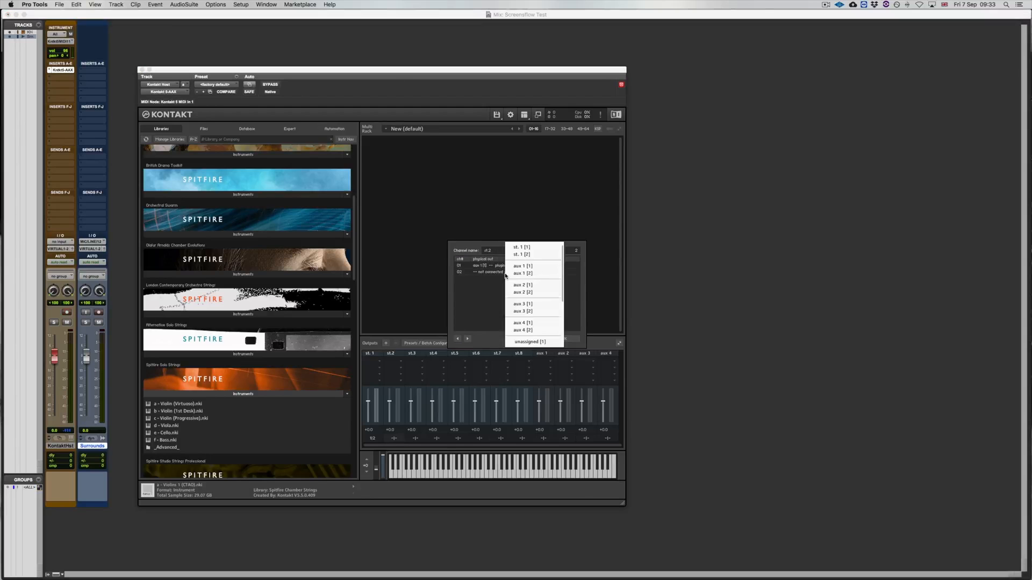
pyautogui.click(530, 274)
# Step: Assign the st.3 output channel to aux 2 [1] and aux 2 [2], and apply the channel configuration
pyautogui.click(468, 339)
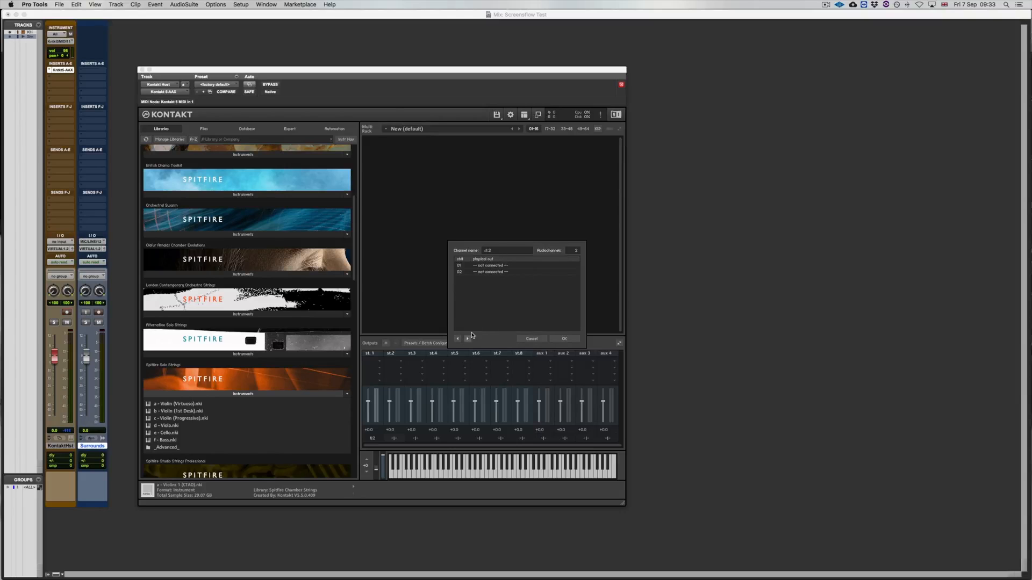
pyautogui.click(524, 266)
pyautogui.click(532, 285)
pyautogui.click(505, 272)
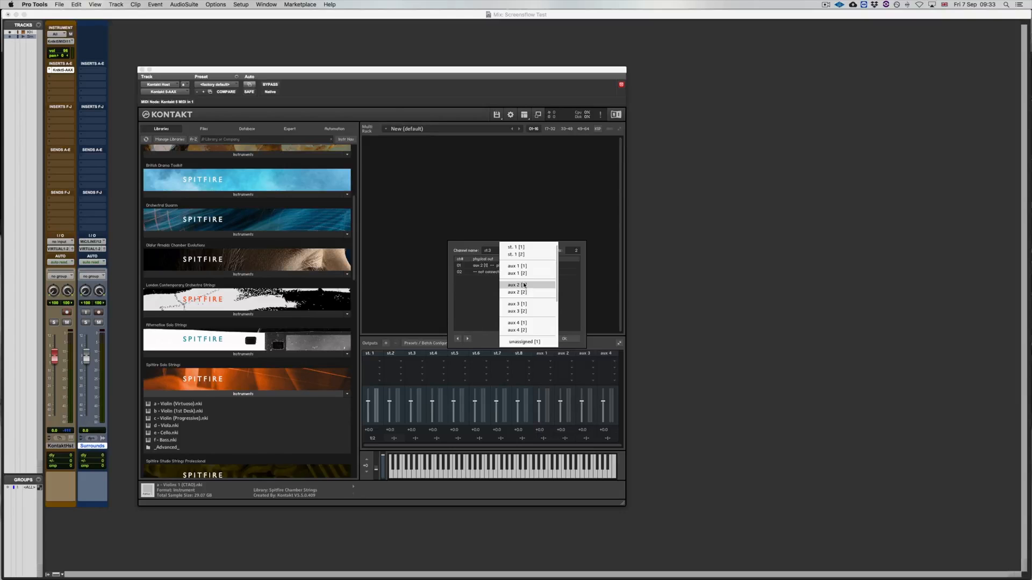
pyautogui.click(521, 292)
pyautogui.click(564, 338)
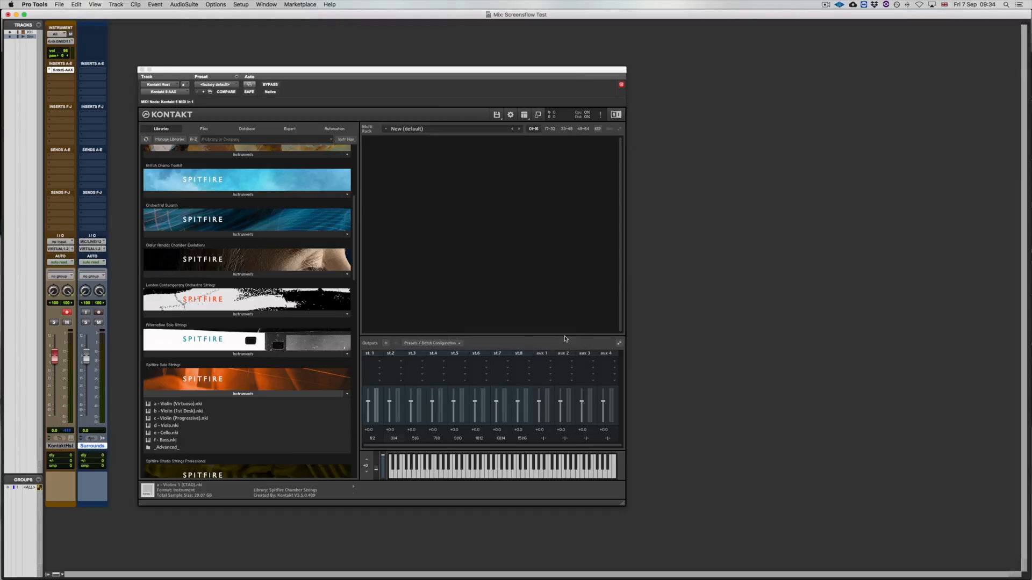
# Step: Save the current output section state as the default for All Formats
pyautogui.click(456, 343)
pyautogui.moveTo(481, 360)
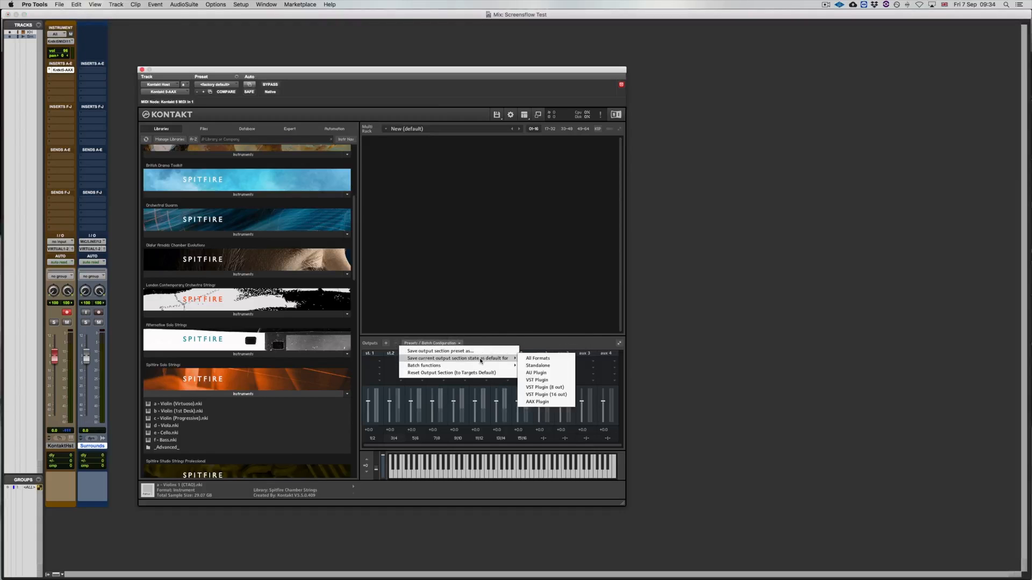
pyautogui.click(537, 358)
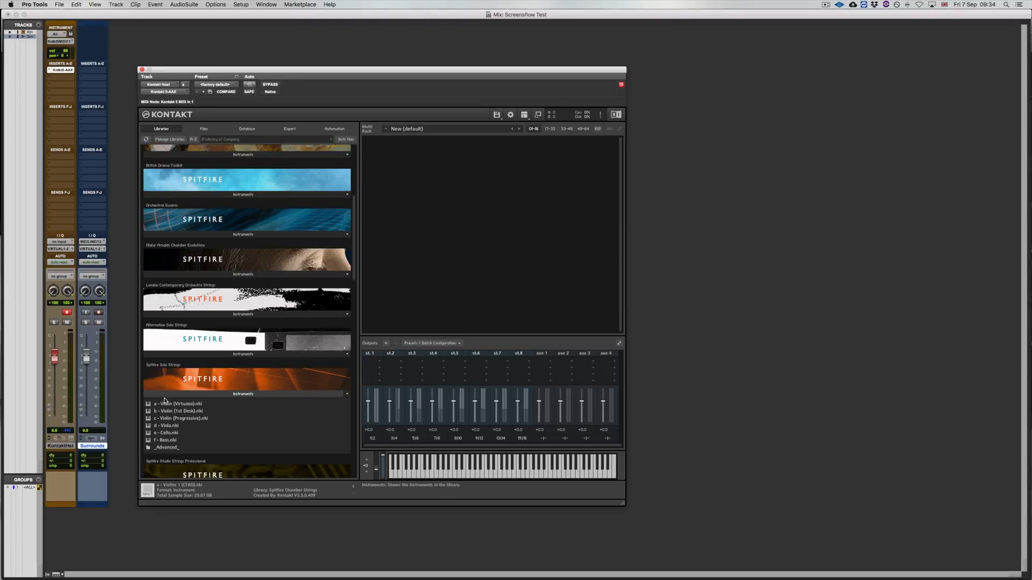
# Step: Load the Violin (Virtuoso) instrument from Spitfire Solo Strings and route its A microphone to st.2
pyautogui.click(180, 406)
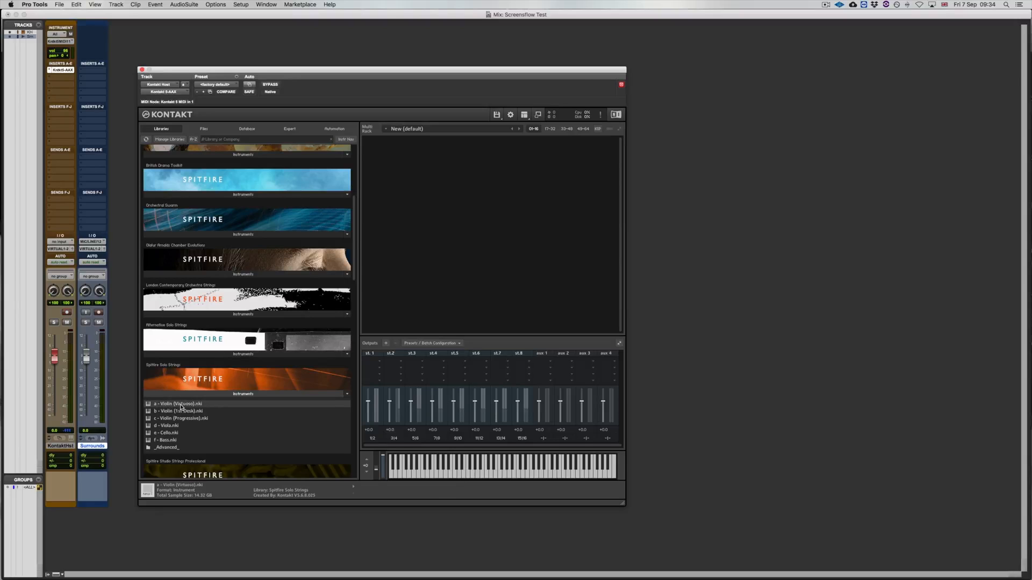
pyautogui.doubleClick(180, 406)
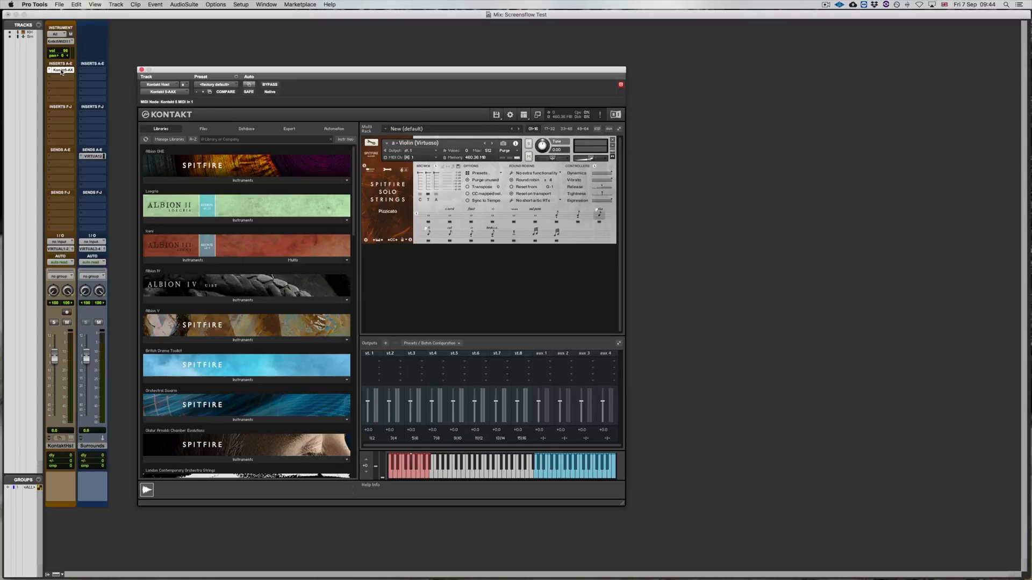
pyautogui.click(436, 202)
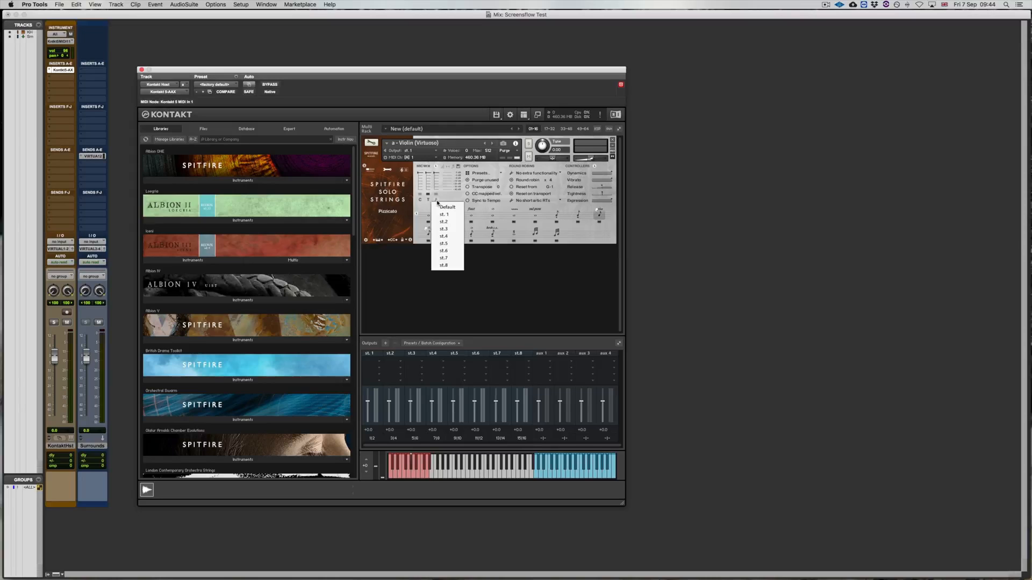
pyautogui.click(458, 223)
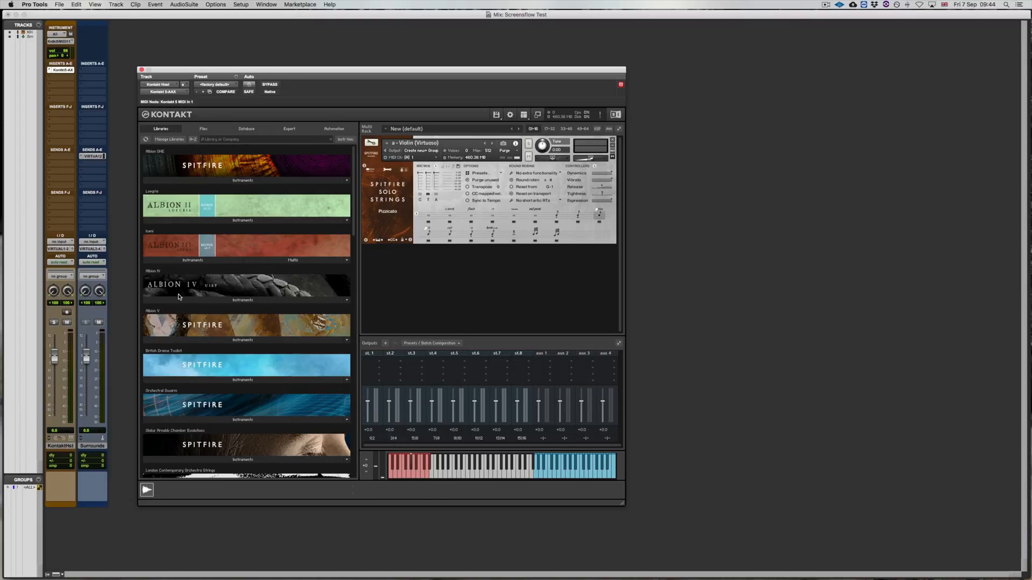
# Step: Set the Surrounds track's input to the Kontakt st.2 plug-in output of the Kontakt Host track
pyautogui.click(101, 243)
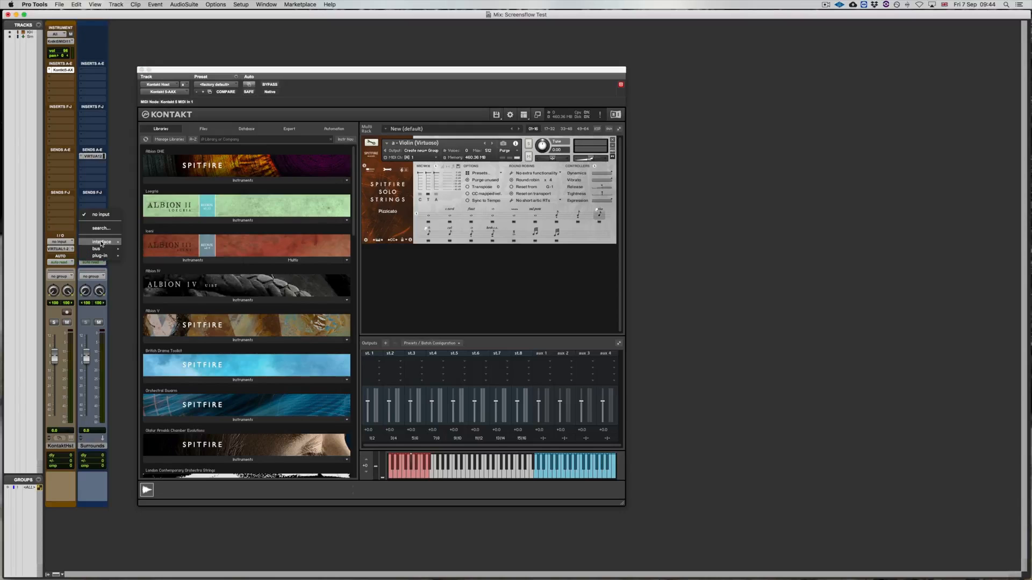
pyautogui.moveTo(103, 256)
pyautogui.moveTo(154, 258)
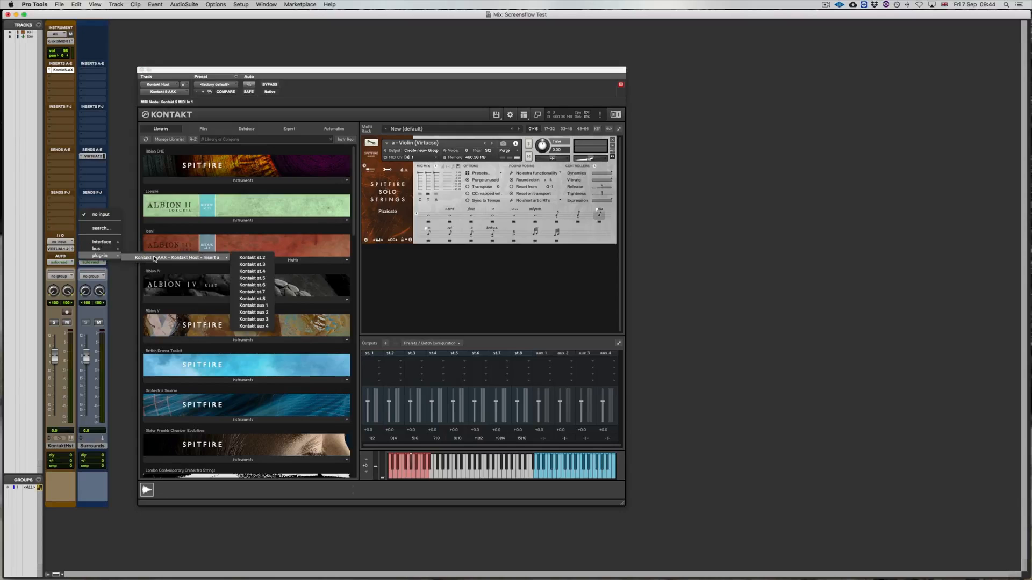
pyautogui.click(254, 262)
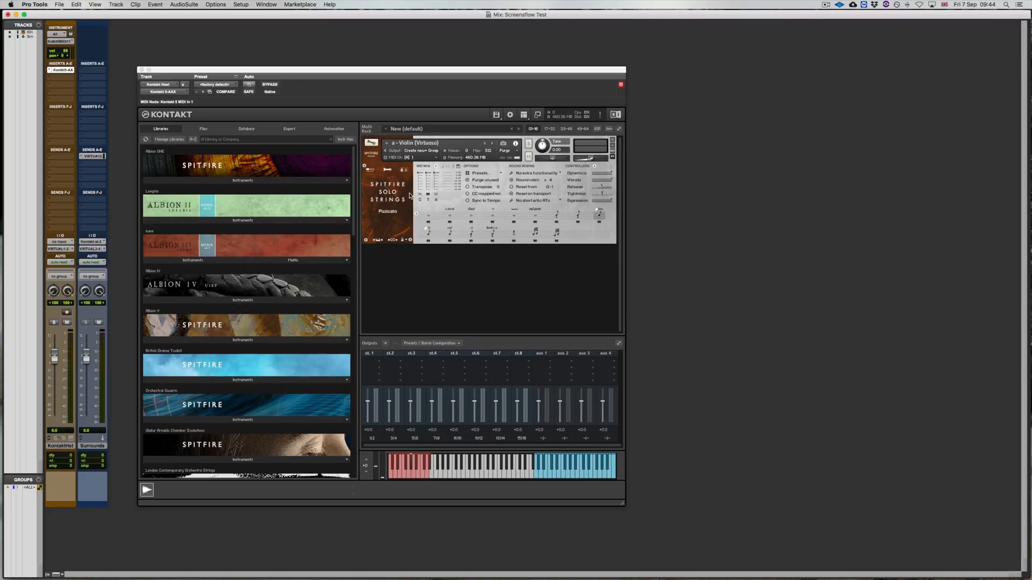
# Step: Turn on the violin's A microphone and record-enable the Kontakt Host track
pyautogui.click(435, 197)
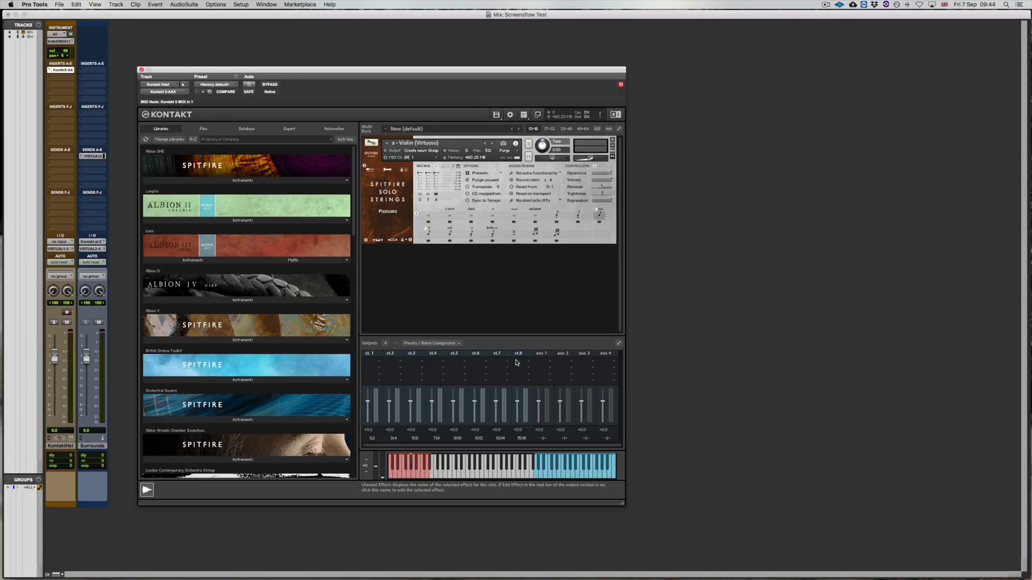
pyautogui.click(69, 313)
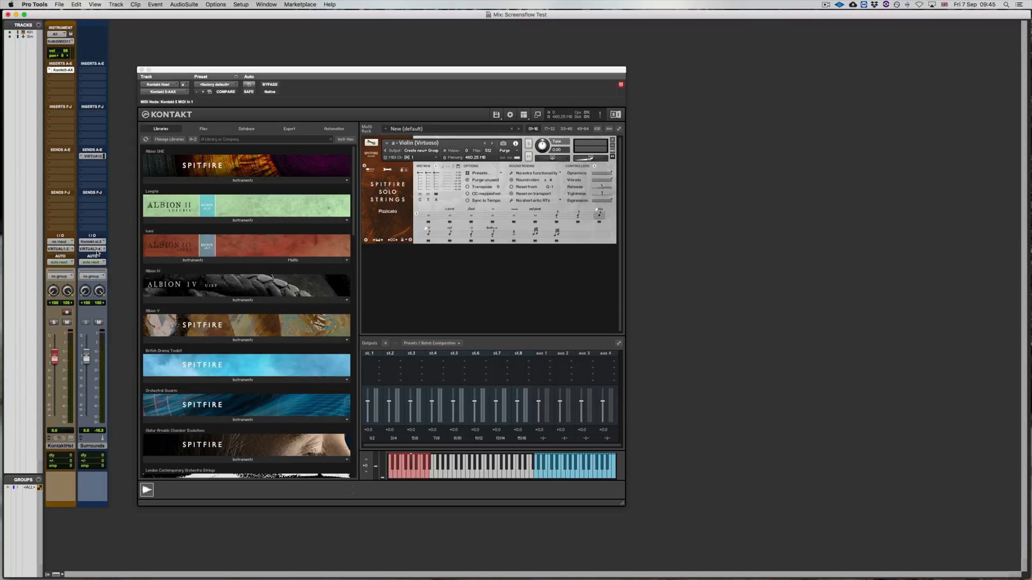
# Step: Turn on the violin's T microphone and route it to st. 1
pyautogui.click(427, 194)
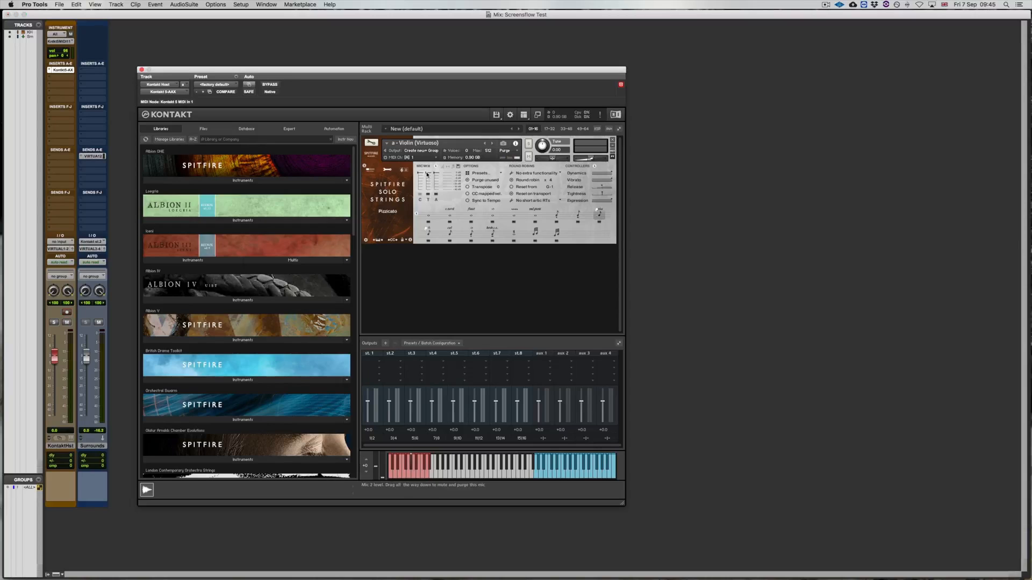
pyautogui.click(429, 201)
pyautogui.click(436, 215)
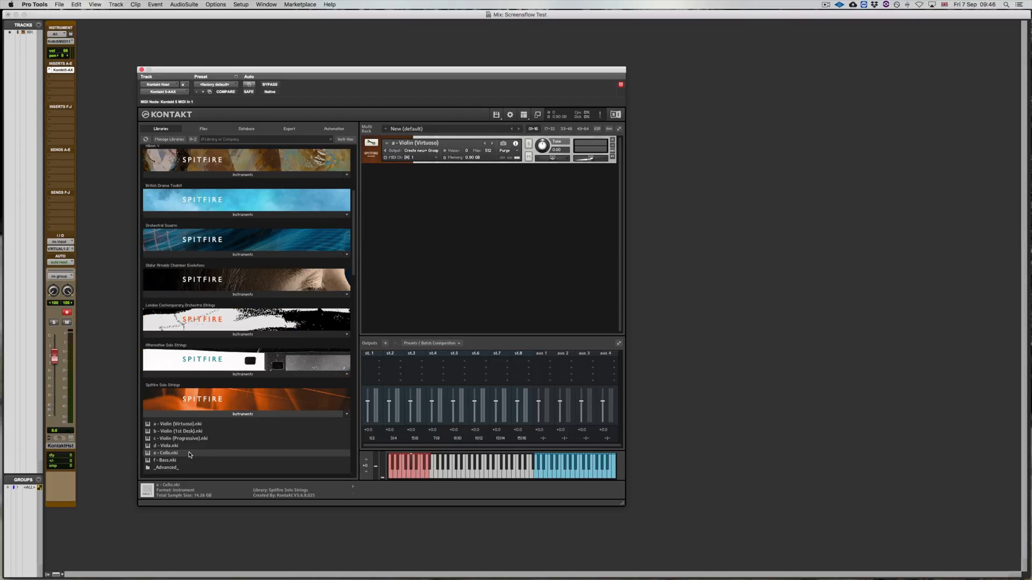
# Step: Load the Cello instrument from Spitfire Solo Strings and set its output to st.2
pyautogui.doubleClick(168, 453)
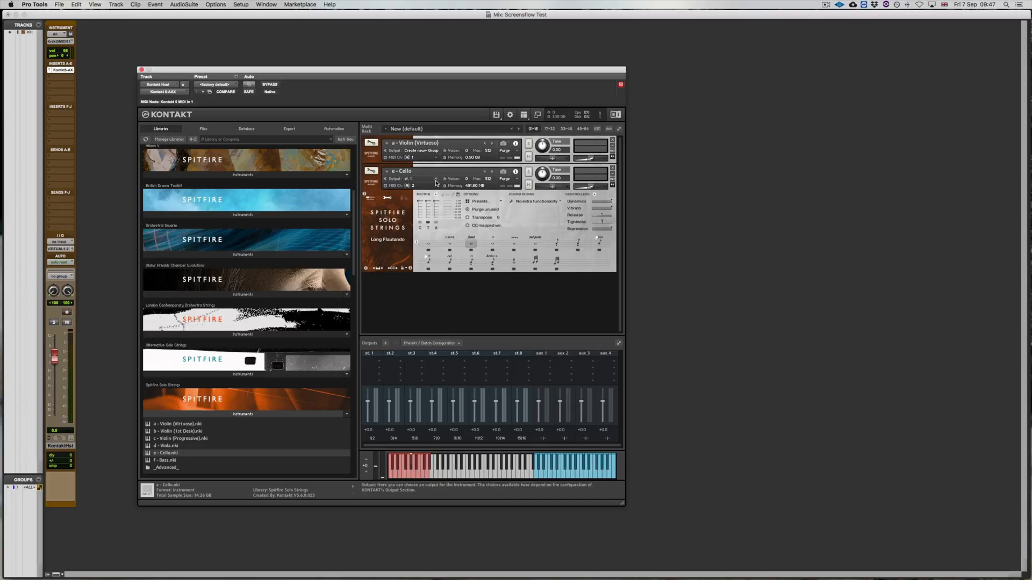
pyautogui.click(436, 182)
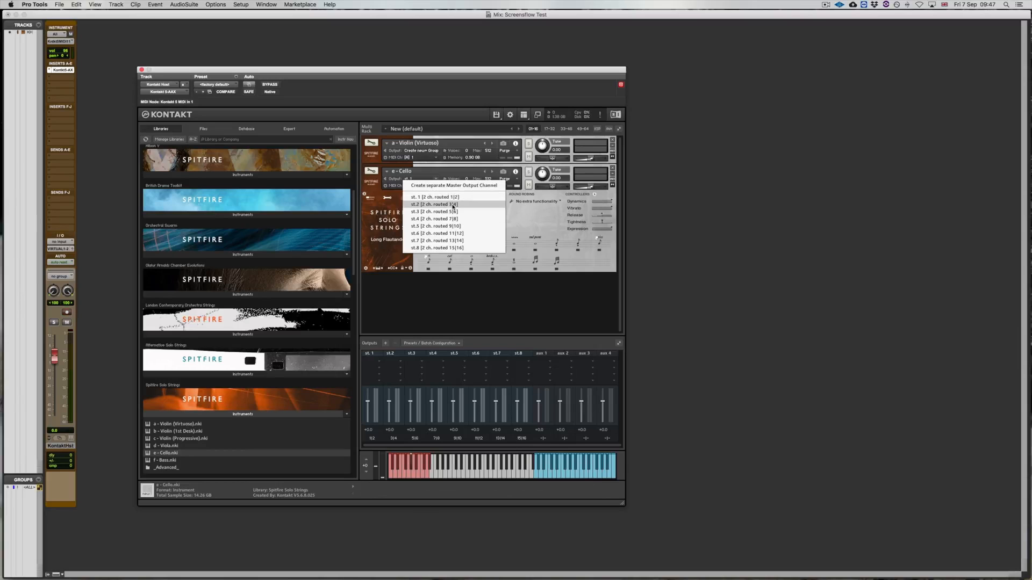
pyautogui.click(436, 204)
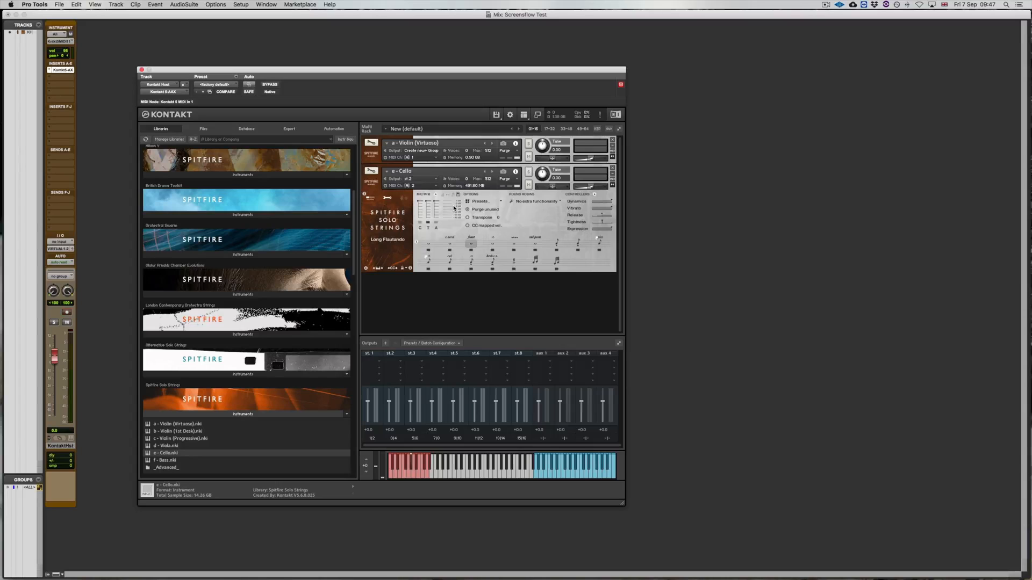
# Step: Create a new instrument track after the Kontakt Host track and name it "cello"
pyautogui.click(67, 447)
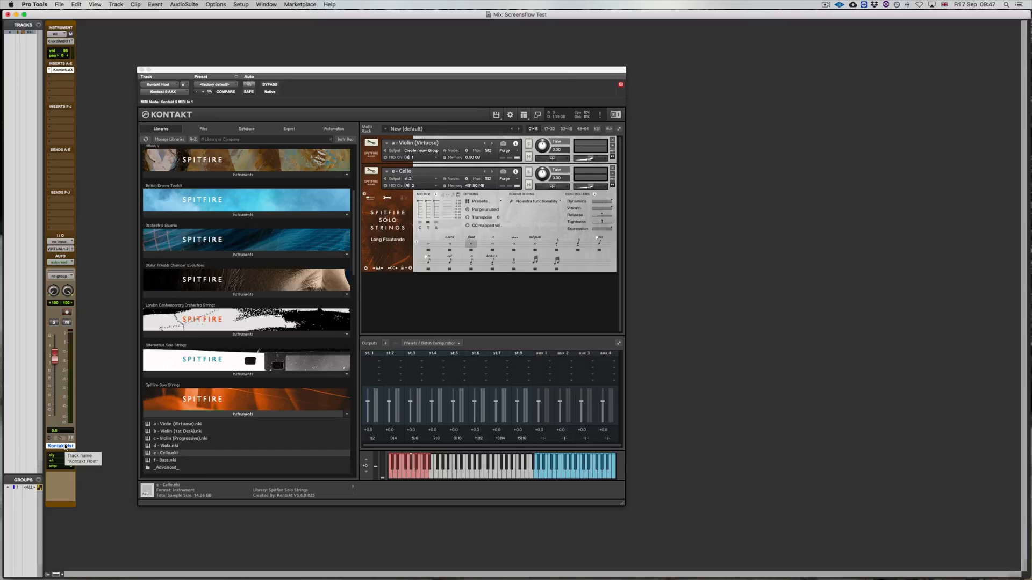
pyautogui.press('super+shift+n')
pyautogui.press('Return')
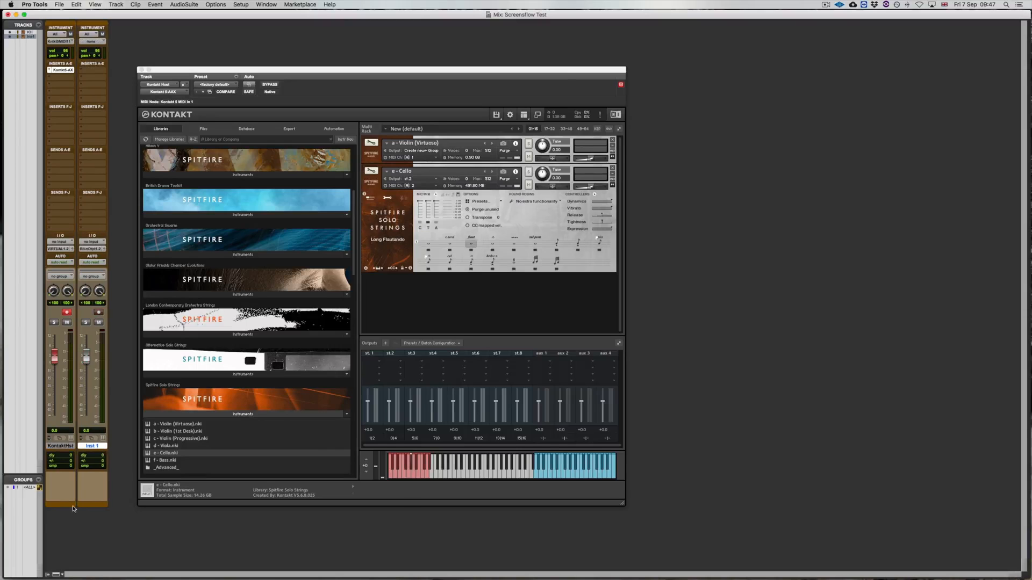
pyautogui.doubleClick(94, 449)
pyautogui.write('c')
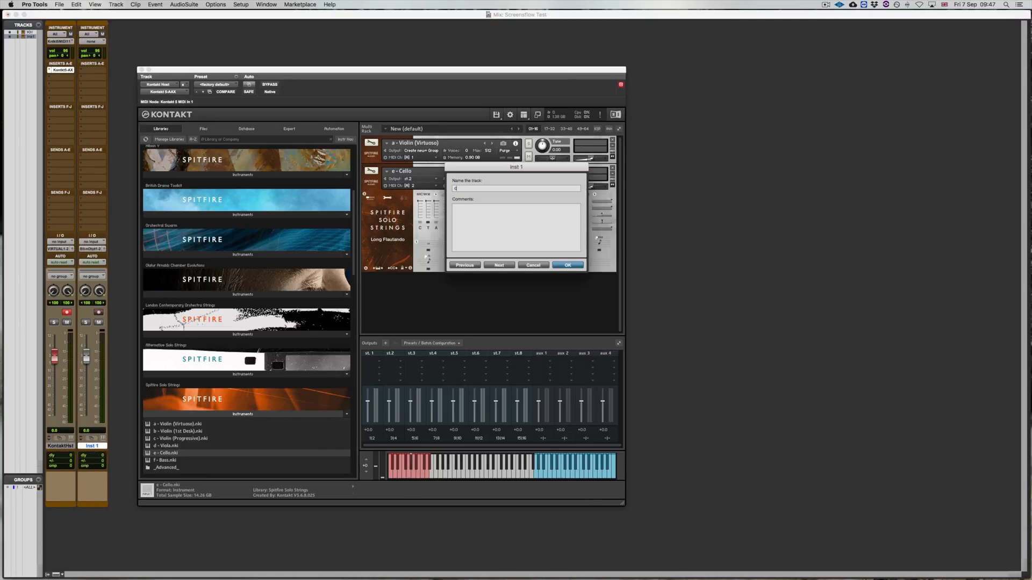
pyautogui.write('e')
pyautogui.write('llo')
pyautogui.press('Return')
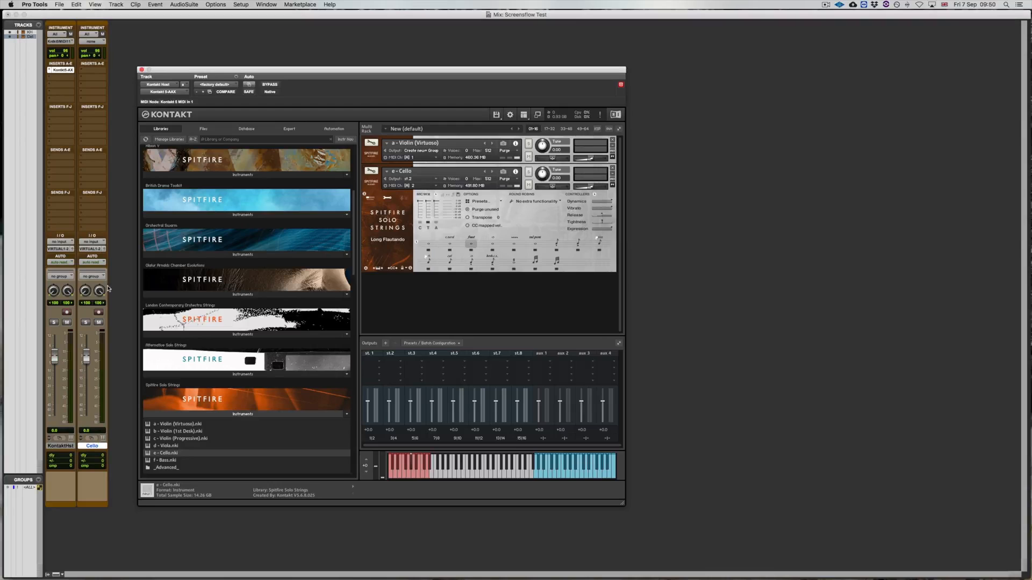
# Step: Record-enable the Cello track and set its input to the Kontakt st.2 plug-in output
pyautogui.click(99, 312)
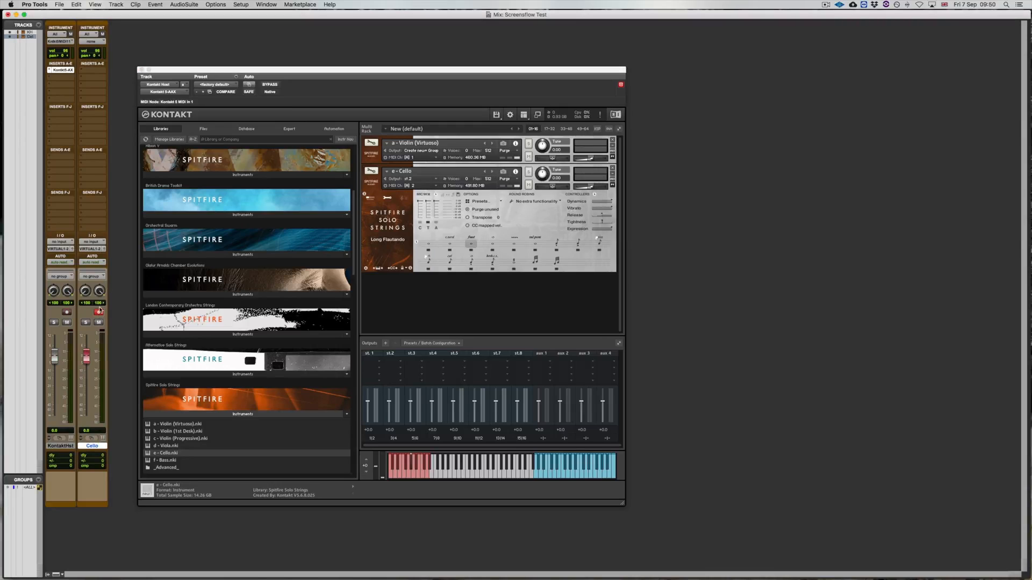
pyautogui.click(96, 243)
pyautogui.moveTo(119, 257)
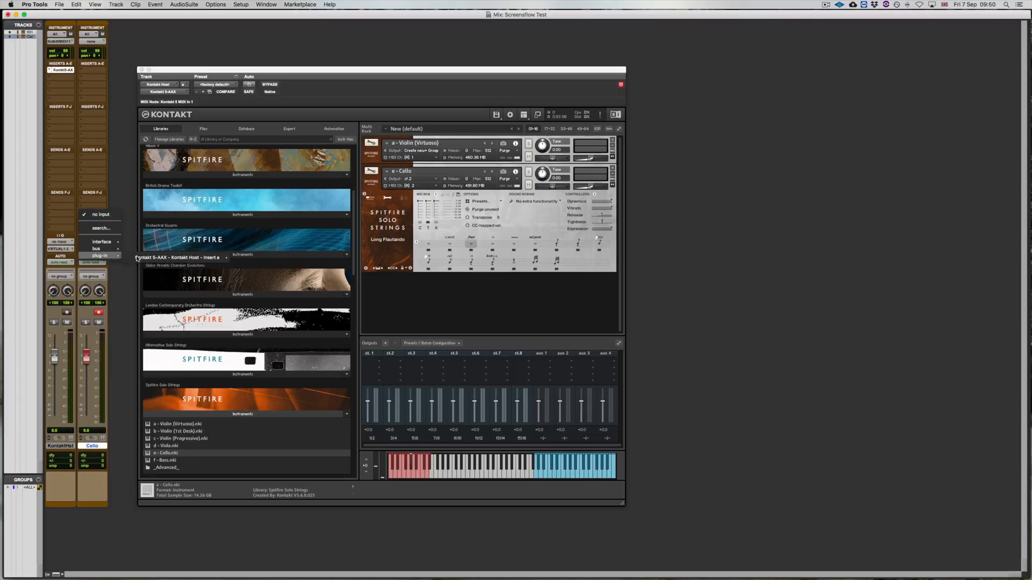
pyautogui.moveTo(215, 258)
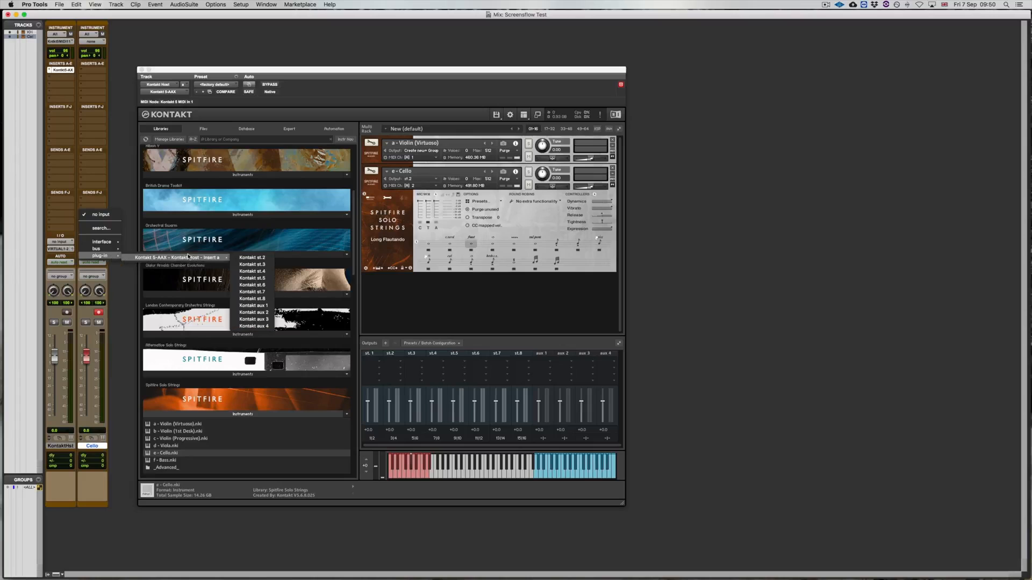
pyautogui.click(252, 258)
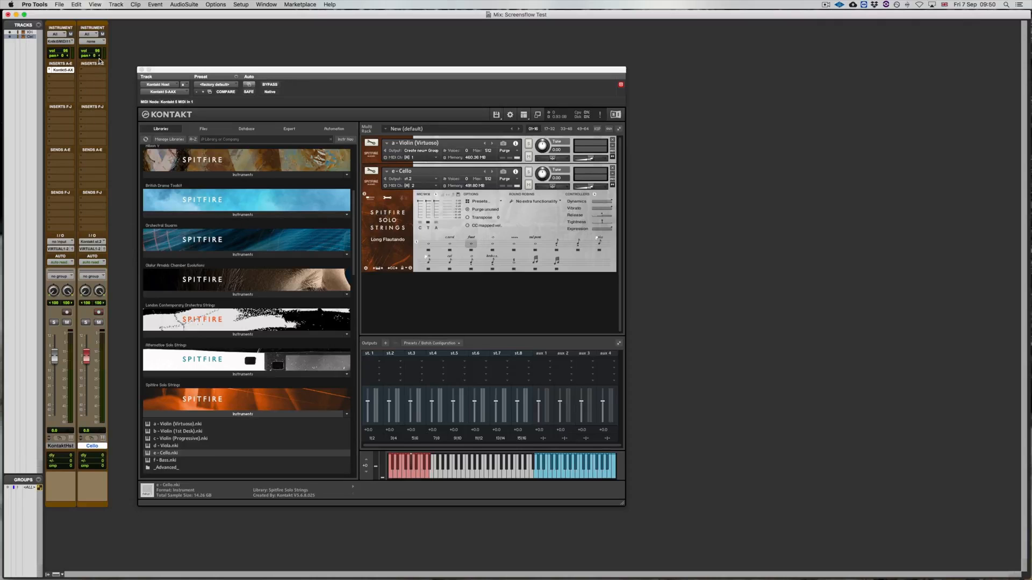
# Step: Set the Cello track's MIDI output to Kontakt 5 MIDI In 1, channel-2, and record-enable the Kontakt Host track
pyautogui.click(101, 42)
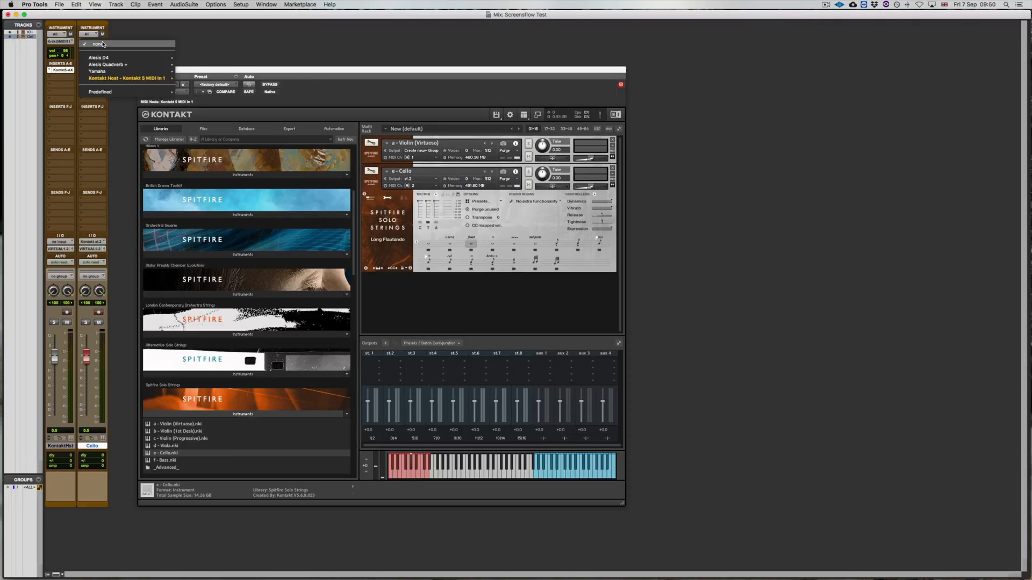
pyautogui.moveTo(121, 78)
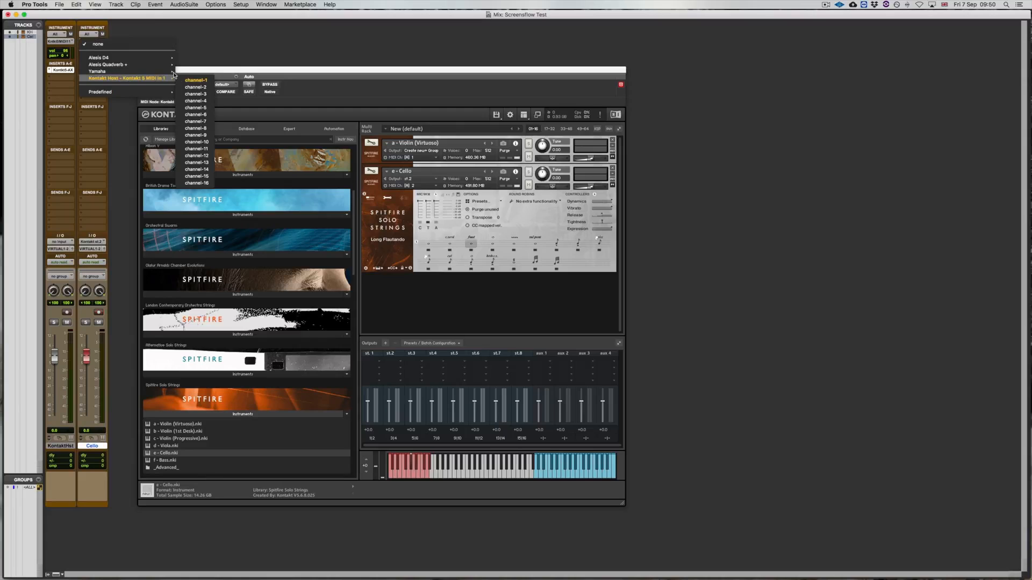
pyautogui.click(204, 87)
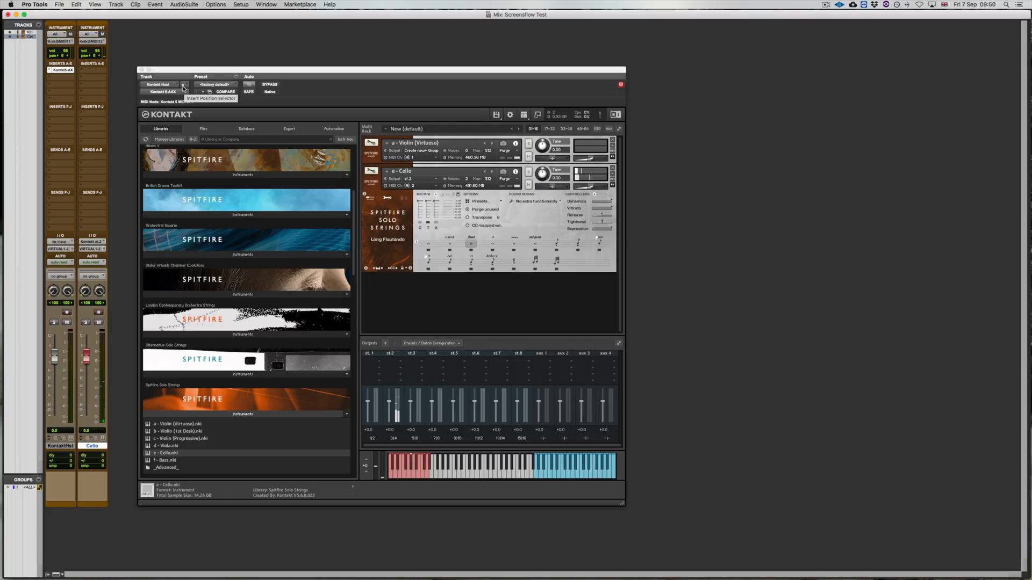
pyautogui.click(66, 312)
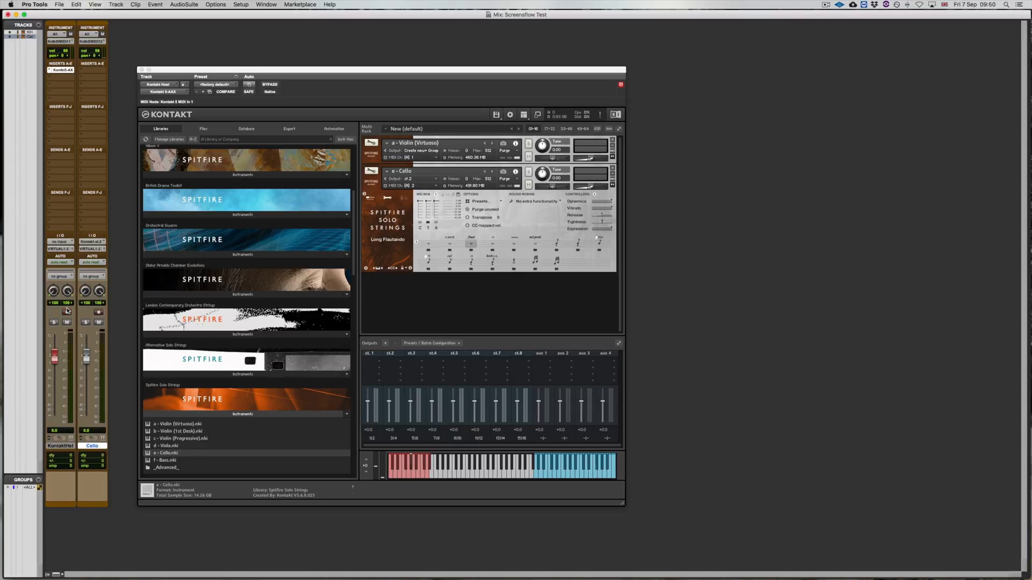